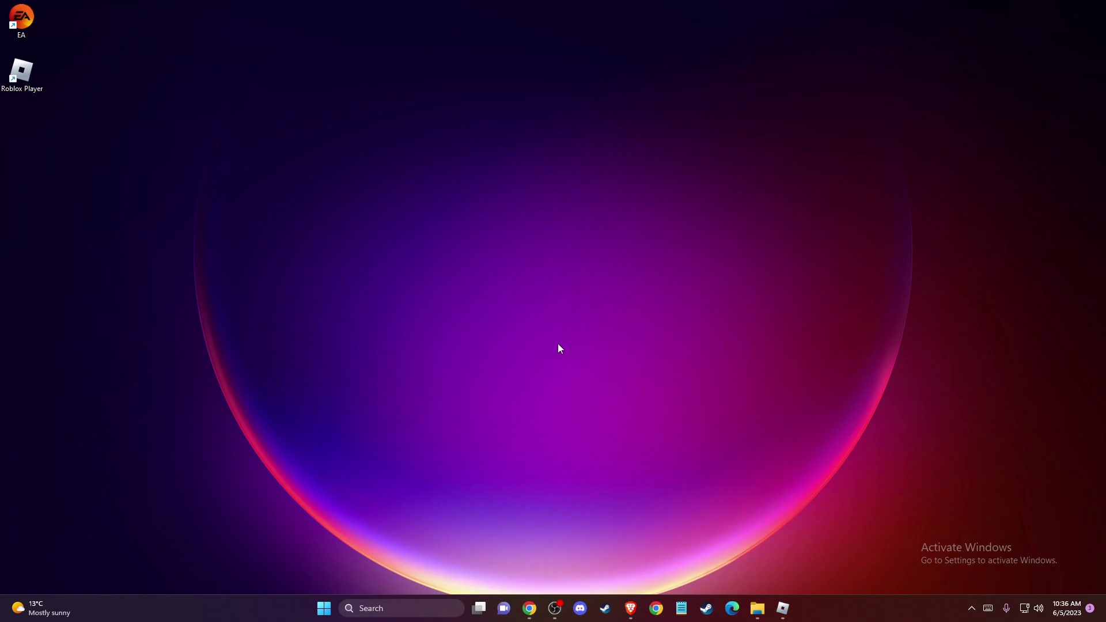
- Return to the Roblox window, decline the trade request and walk the character around
click(783, 608)
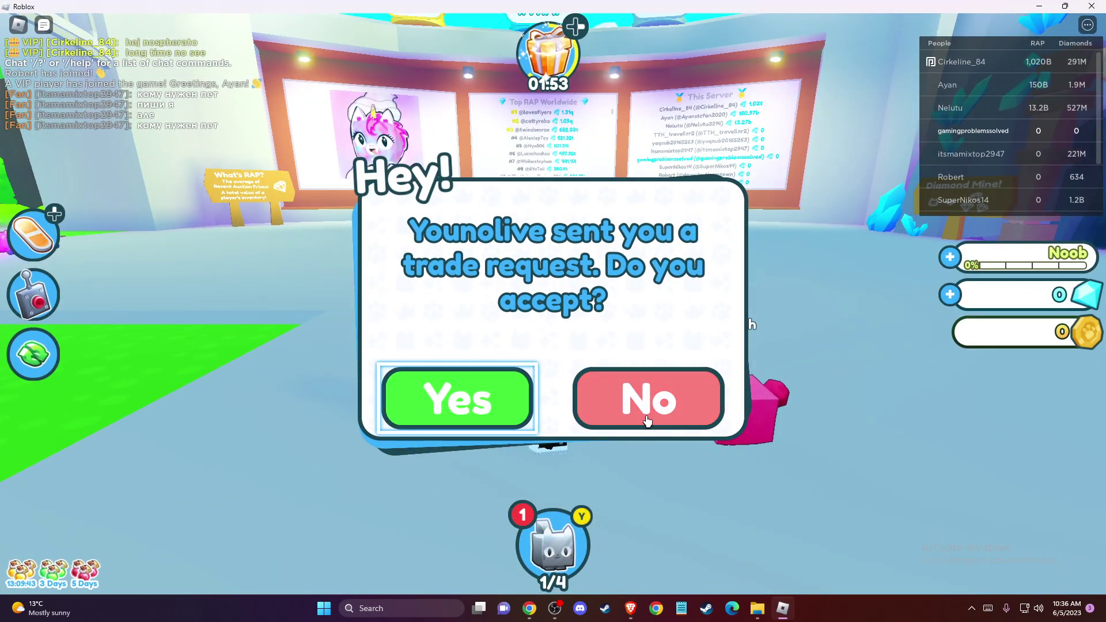
click(646, 410)
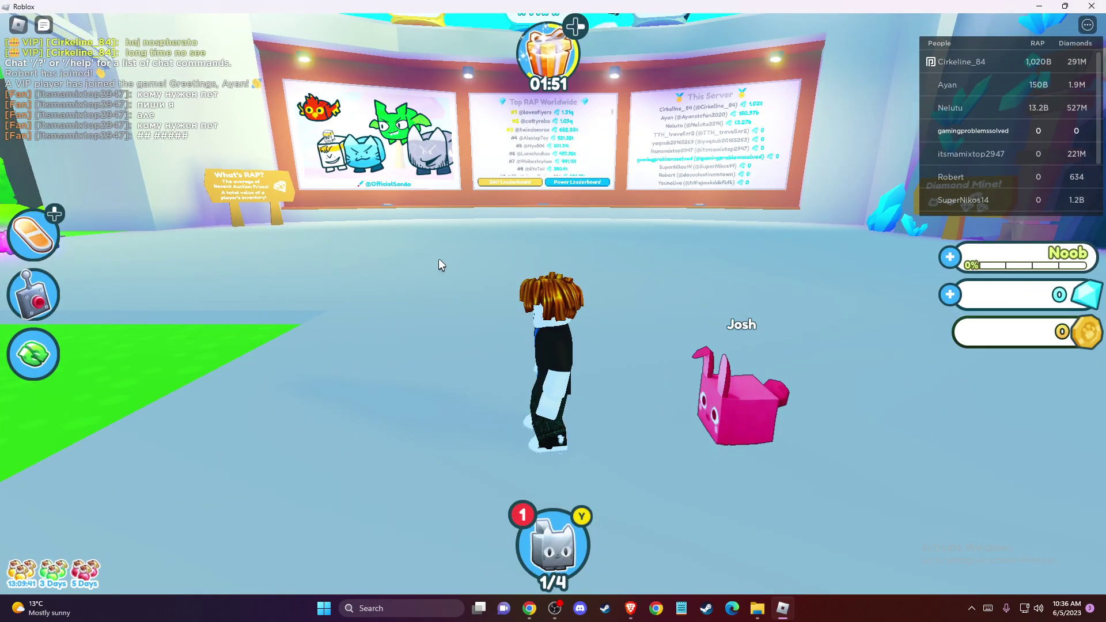
key(w)
key(s)
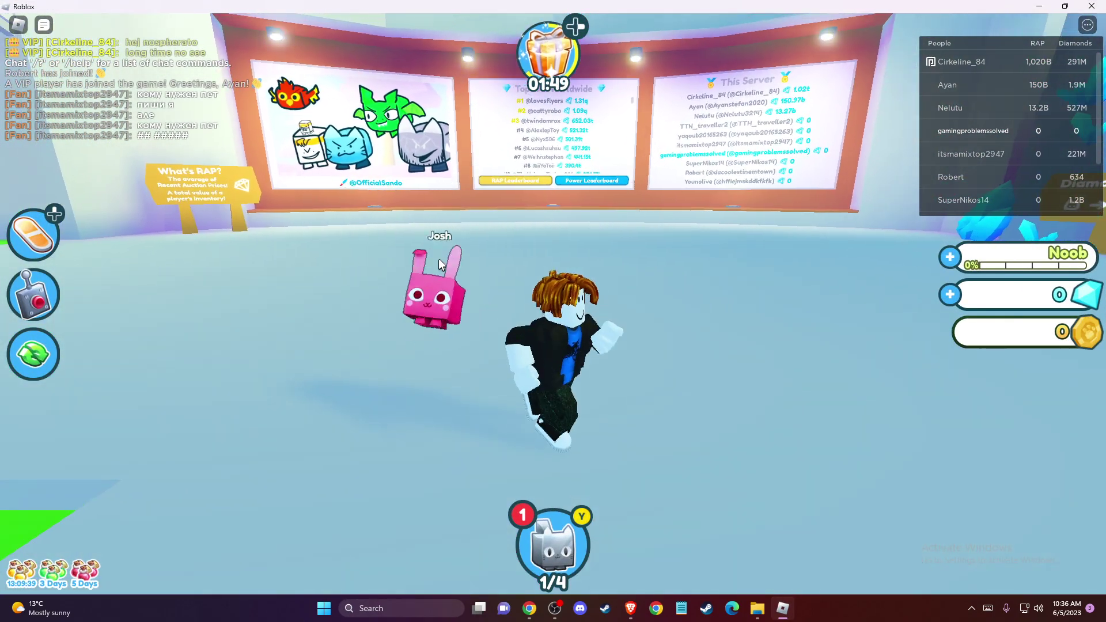
- Set Graphics Mode to Manual and drop Graphics Quality to its lowest bar
key(Escape)
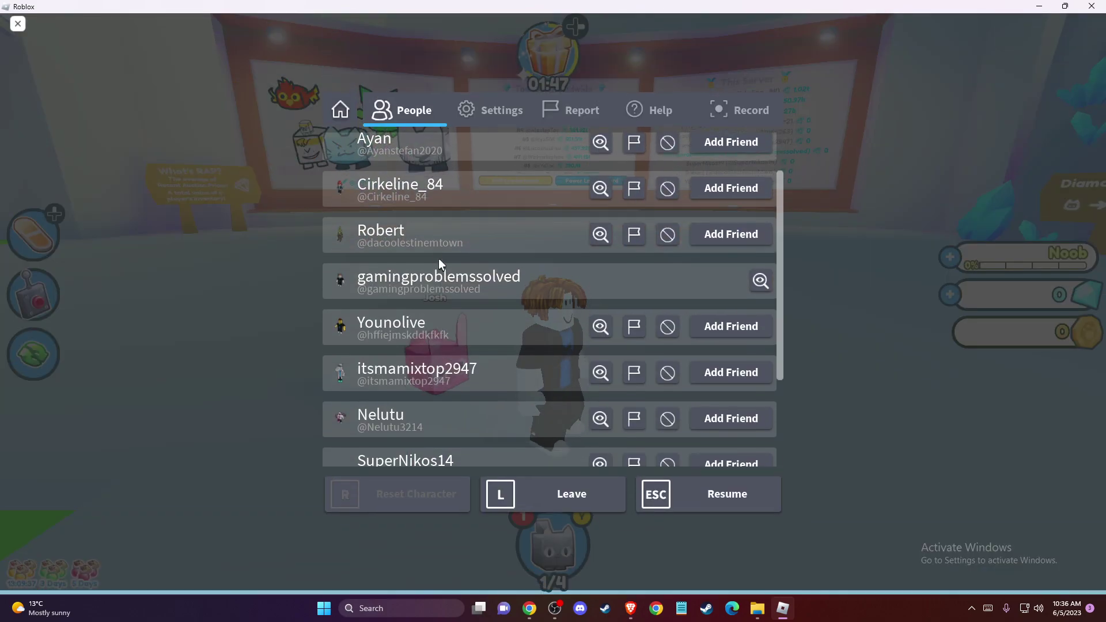
click(490, 115)
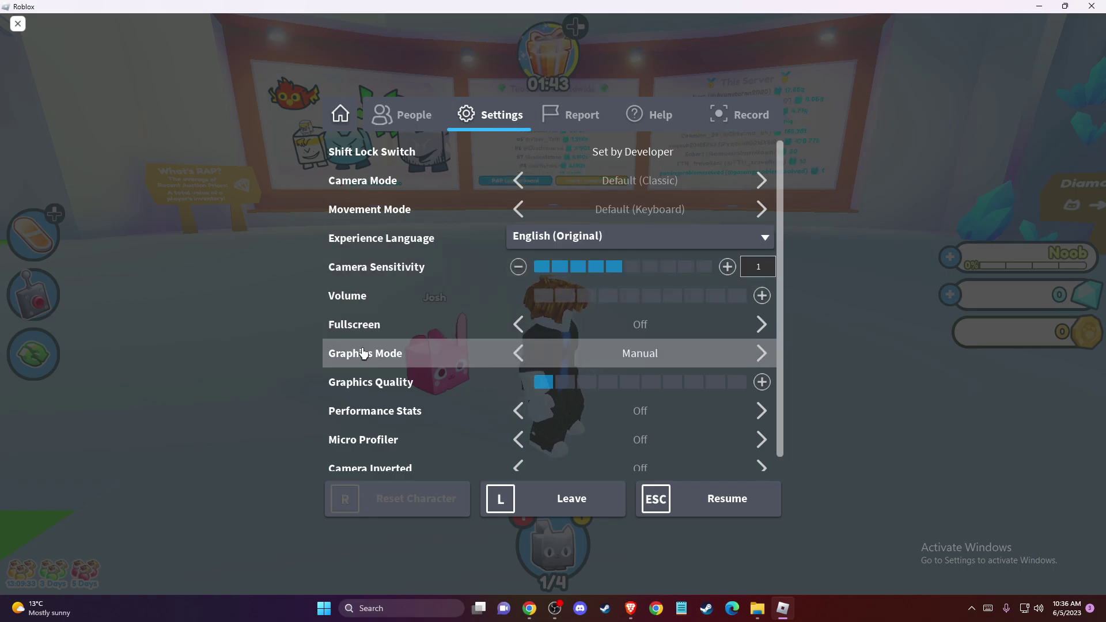
click(760, 354)
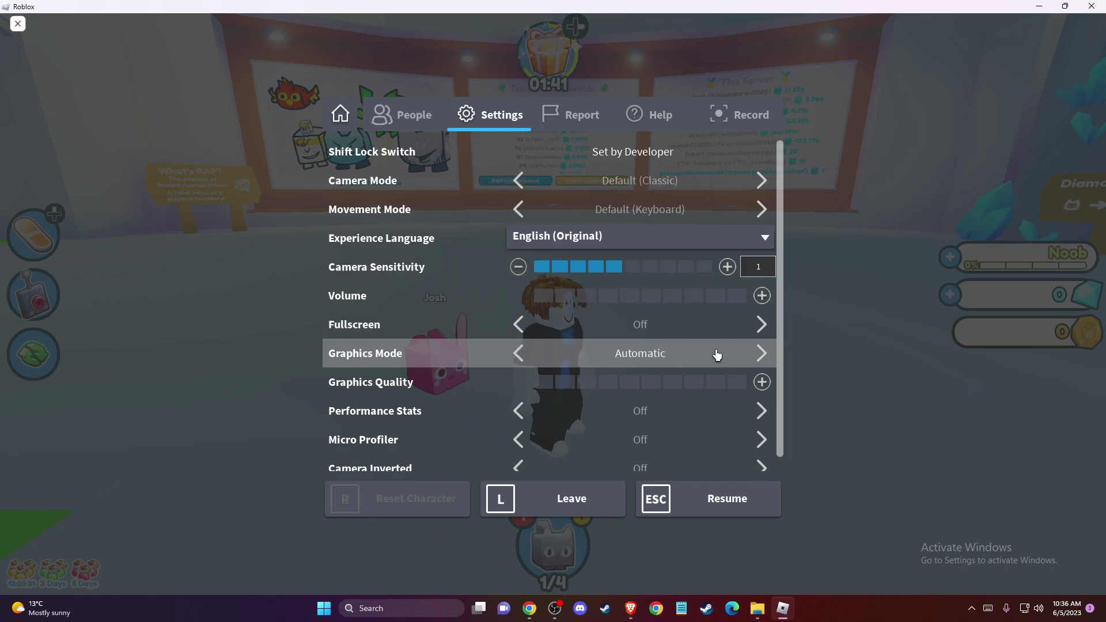
click(519, 353)
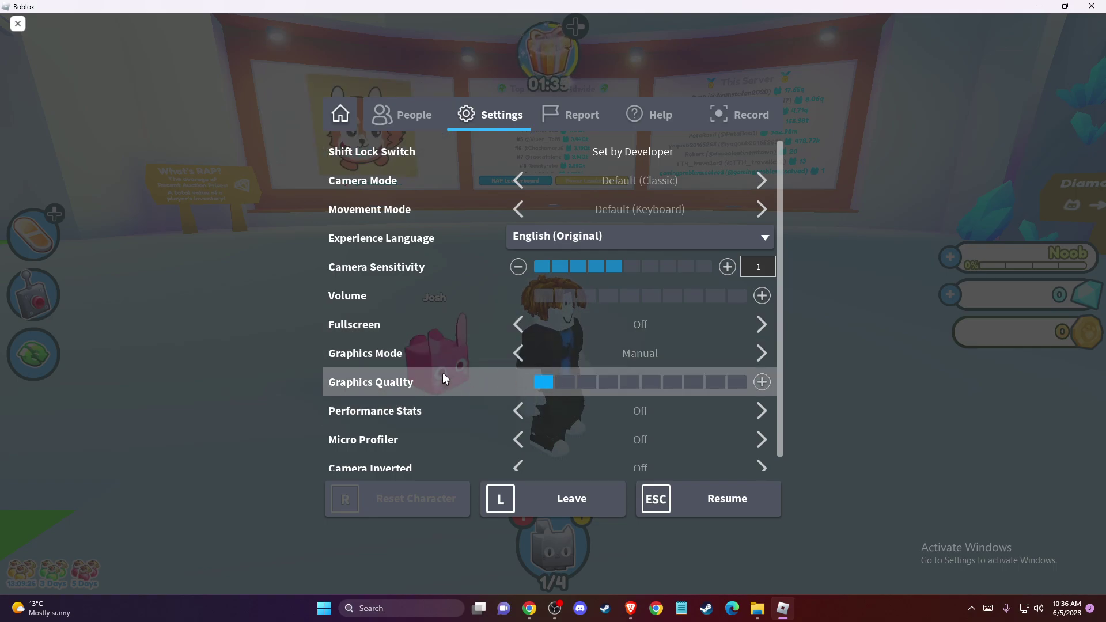
click(636, 382)
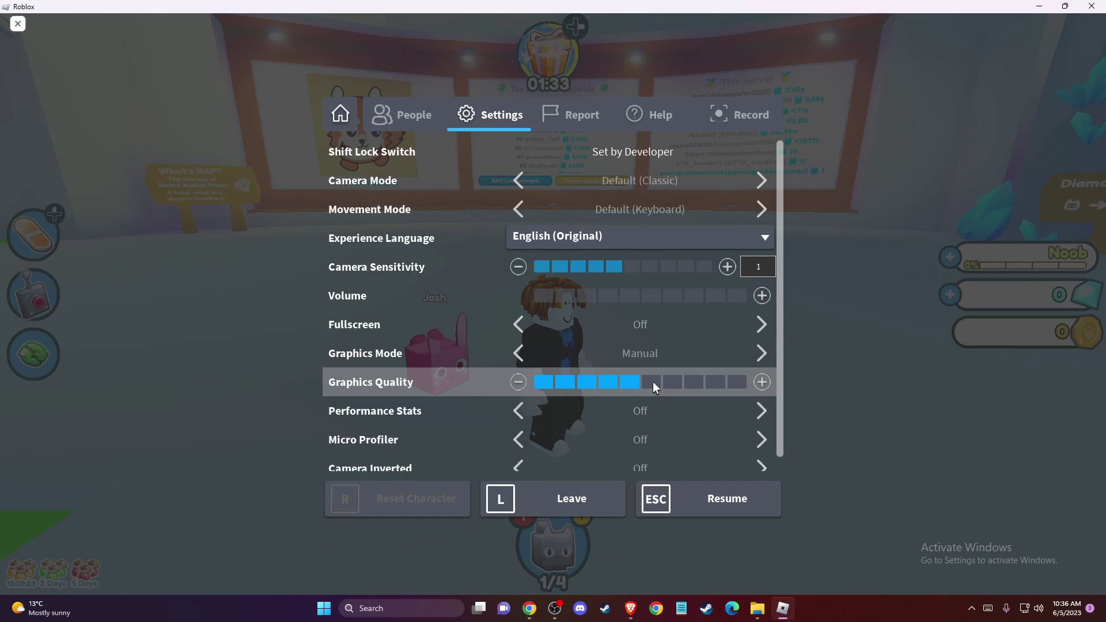
click(560, 382)
click(548, 383)
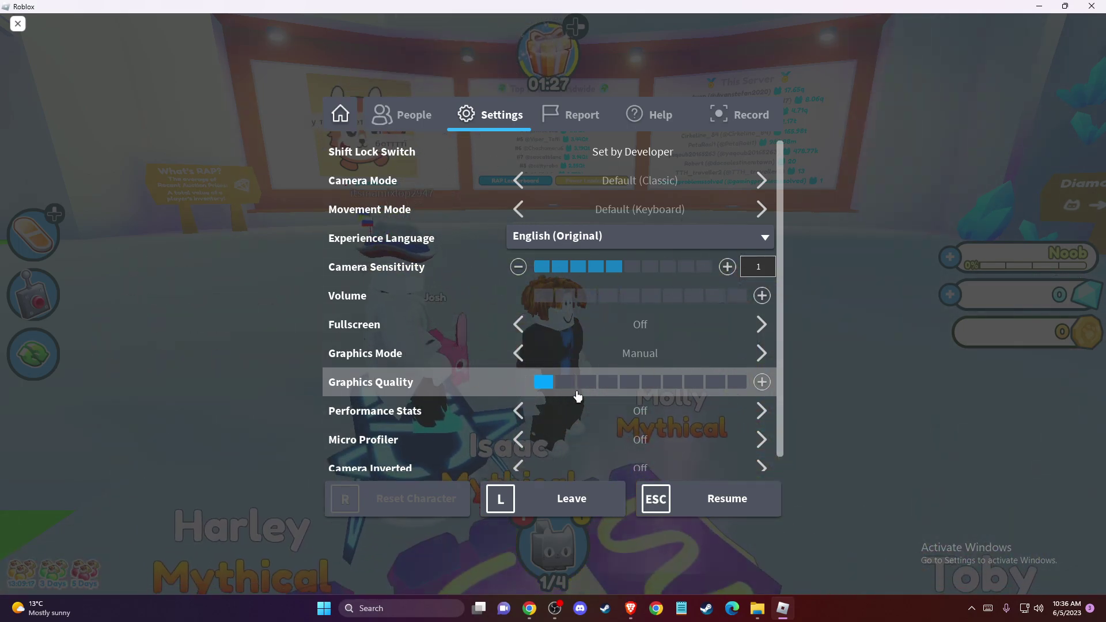
click(694, 494)
key(Escape)
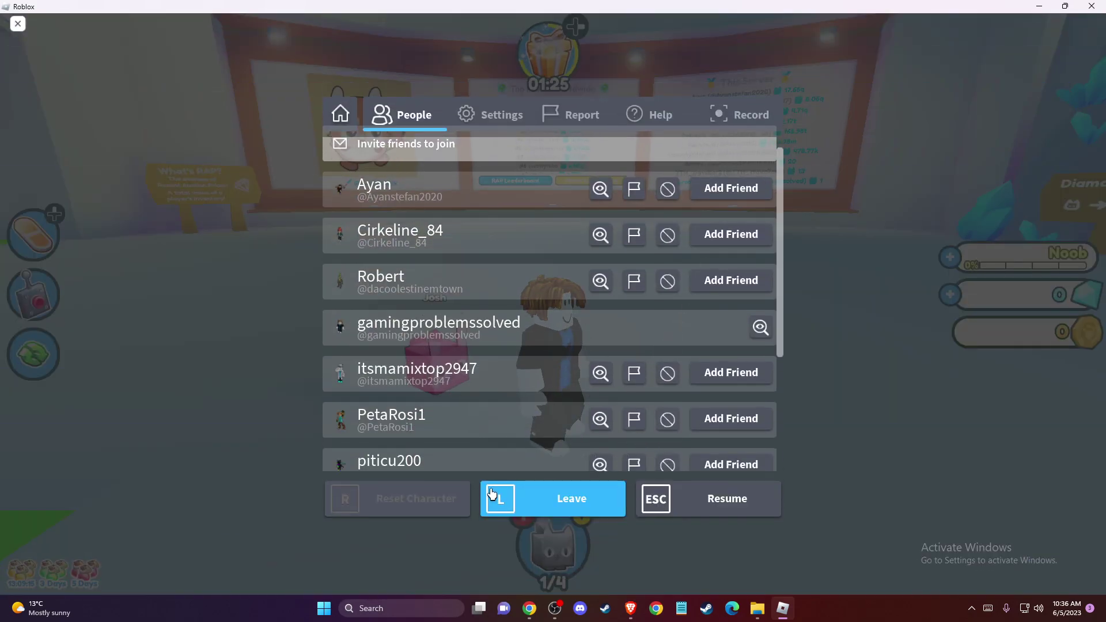
- Leave the game, close the Roblox window and dismiss the Razer Cortex notification
click(536, 495)
click(484, 271)
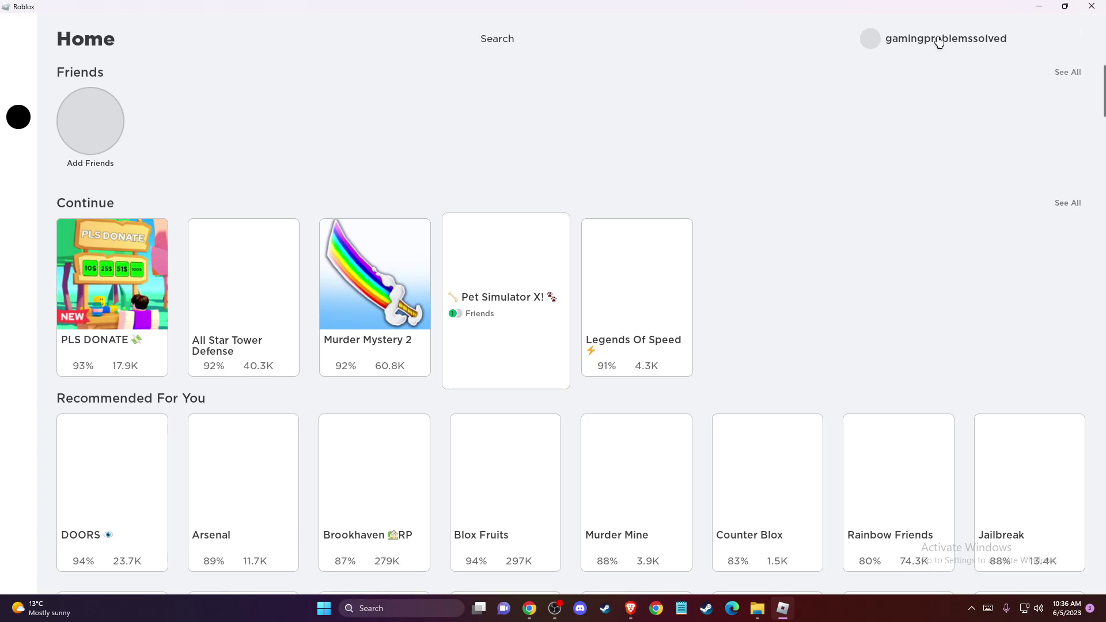
click(1092, 7)
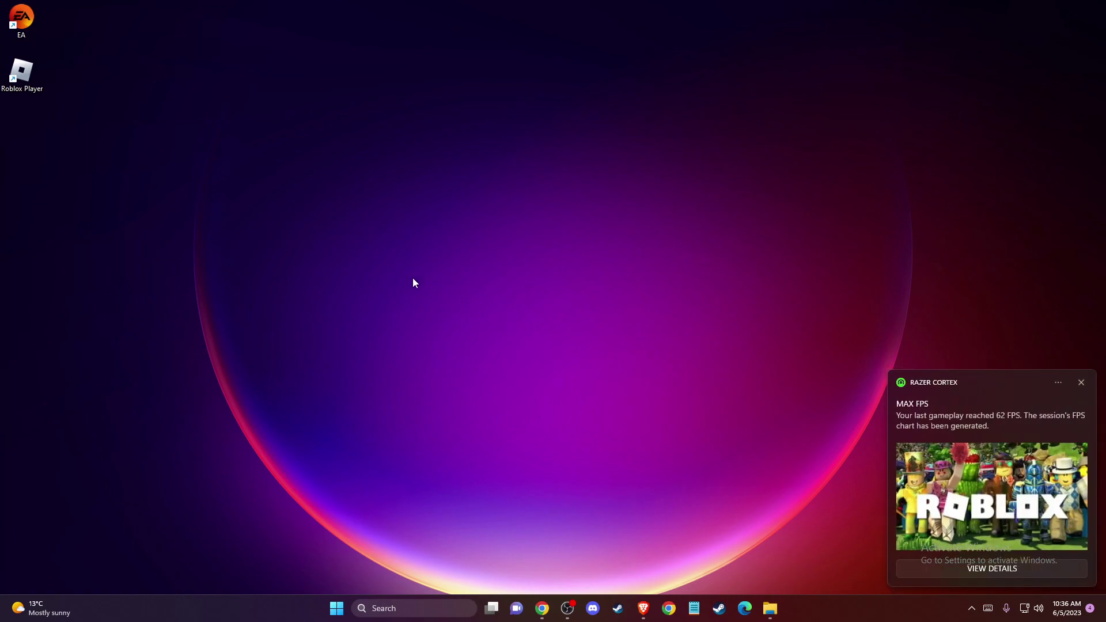
click(1081, 383)
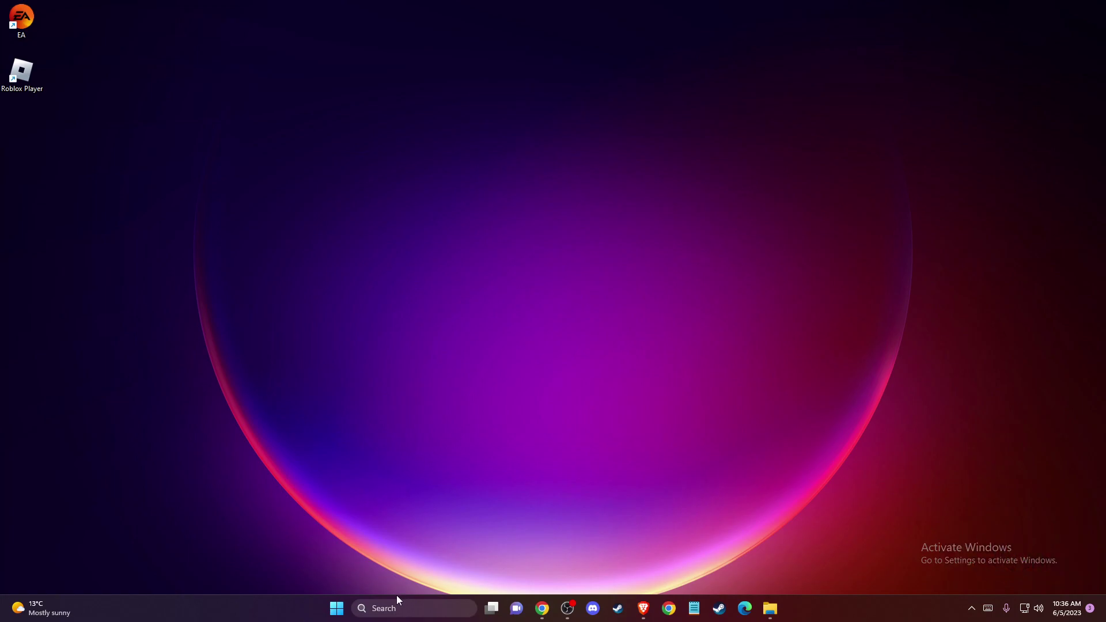
- Launch GeForce Experience by searching 'gef' from the taskbar
click(384, 608)
text(gef)
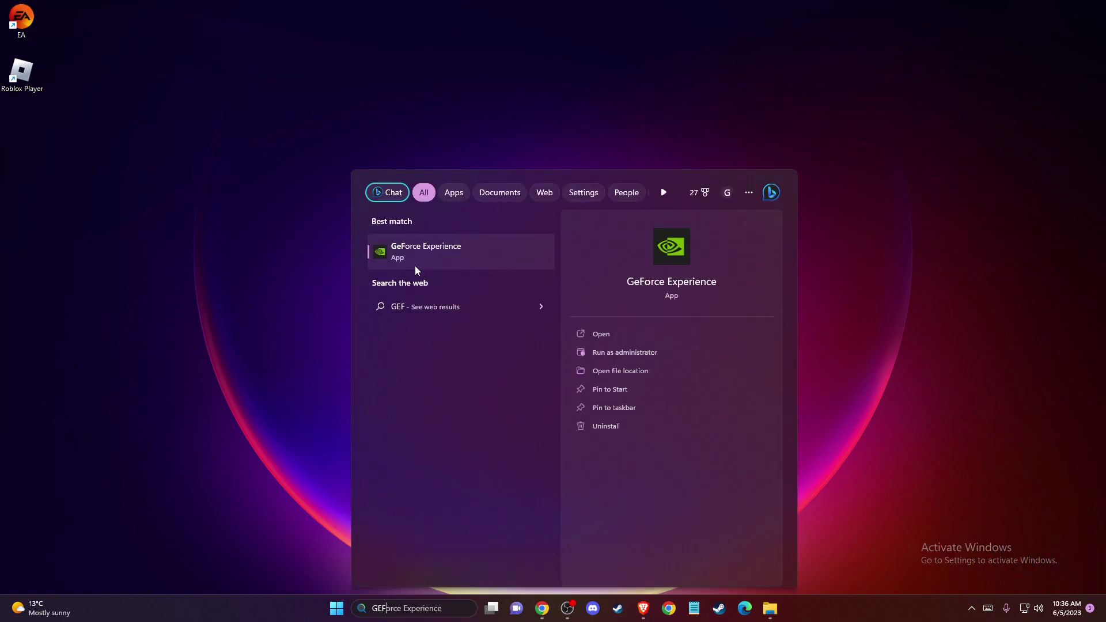
click(415, 265)
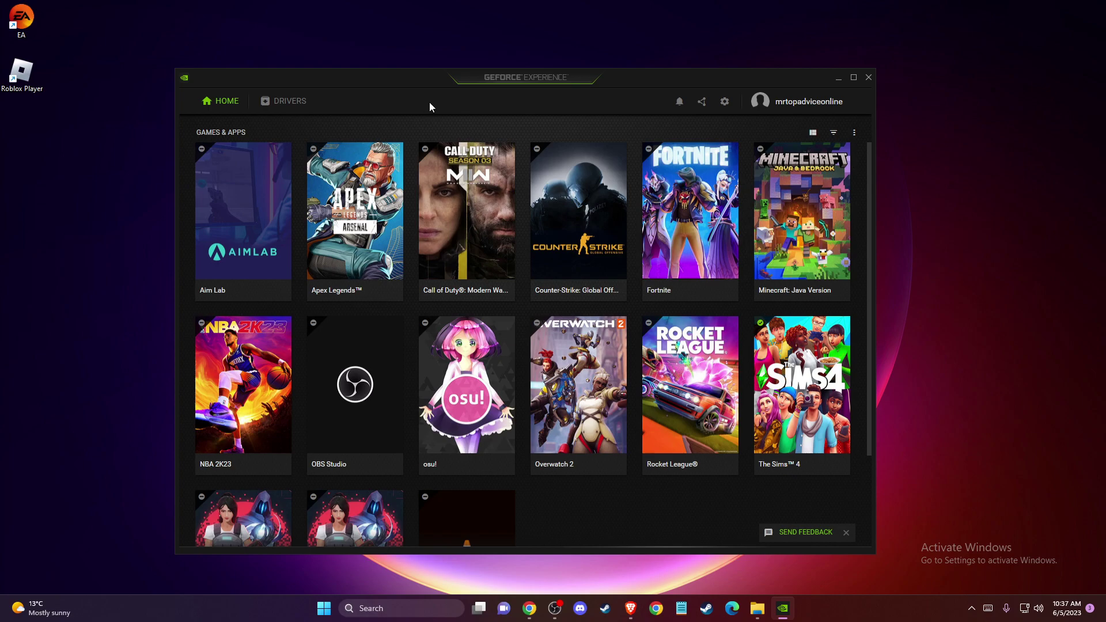
- Check the Drivers page for updates, revealing Game Ready Driver 535.98
click(278, 109)
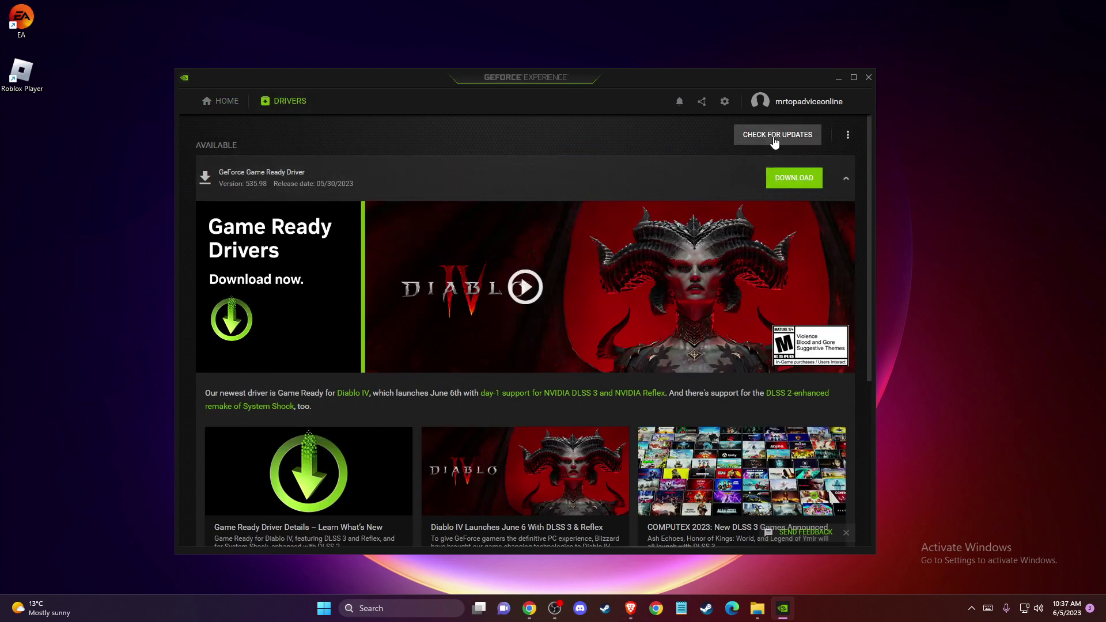
click(778, 134)
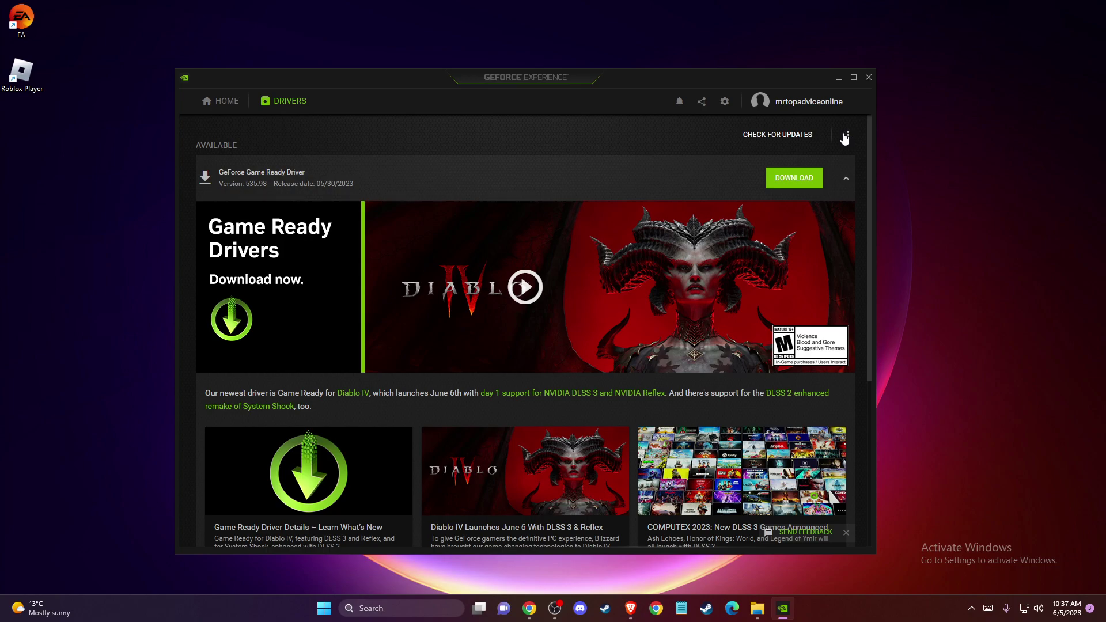
- Look through the GeForce Experience General settings, then close the app
click(725, 102)
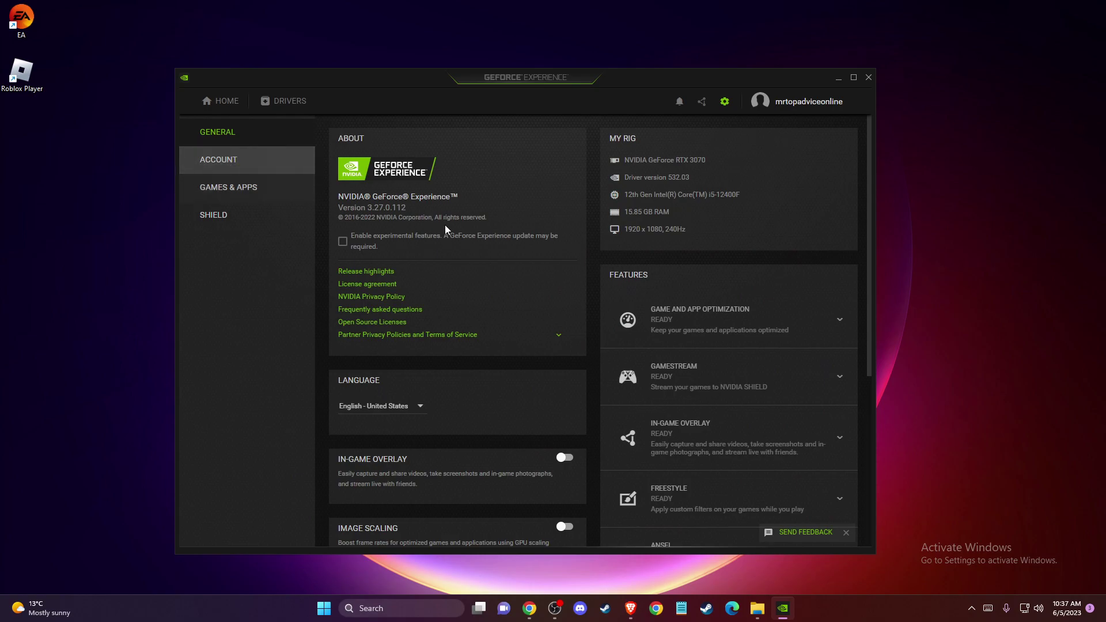
scroll(448, 226, down, 4)
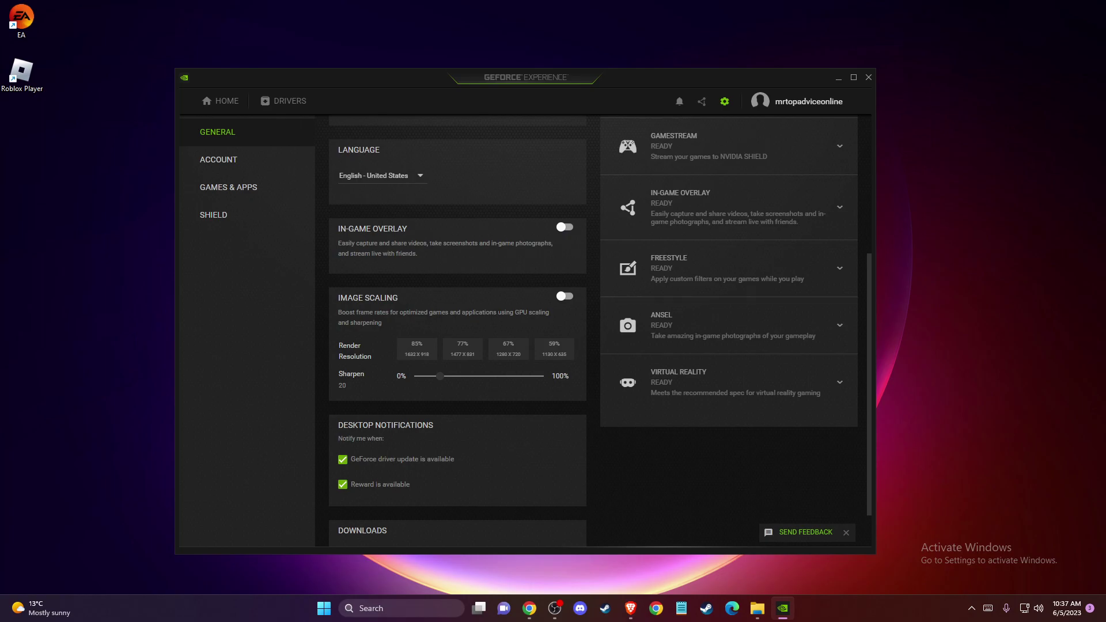
click(869, 79)
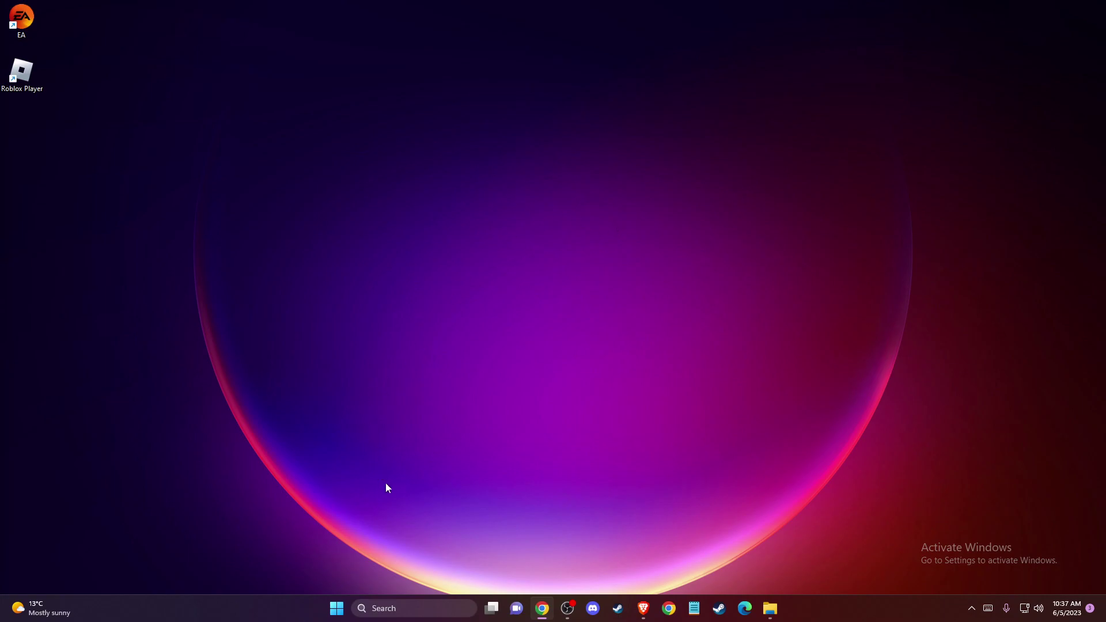
- Search 'check for updates', run a Windows Update check, then close Settings
click(414, 609)
text(C)
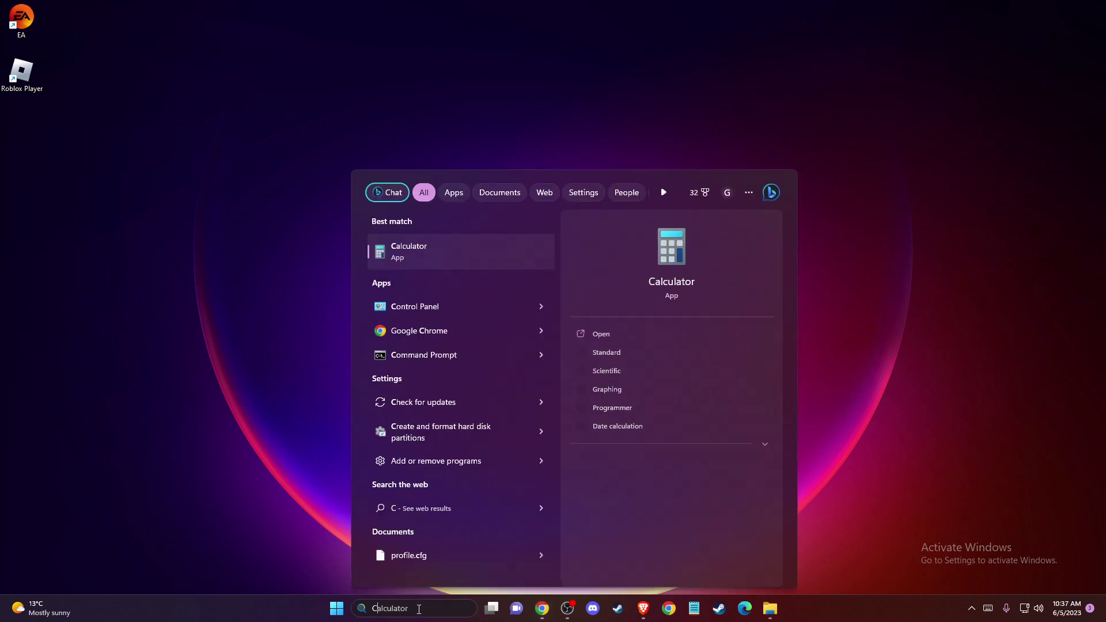
text(HECK FOR UPDAR)
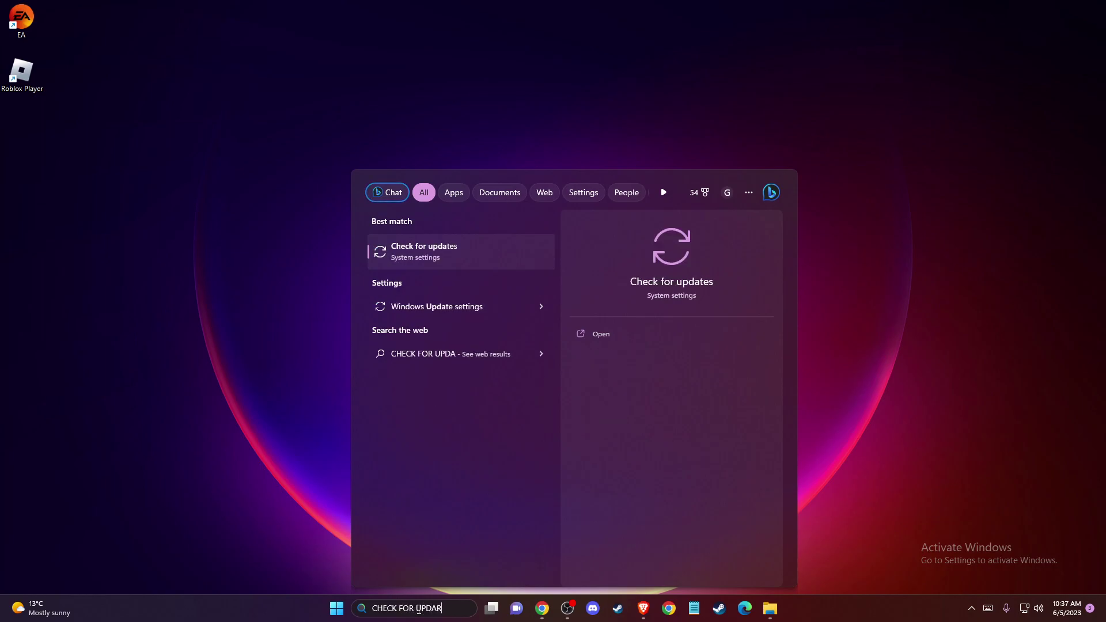
text(T)
key(BackSpace)
key(BackSpace)
text(TES)
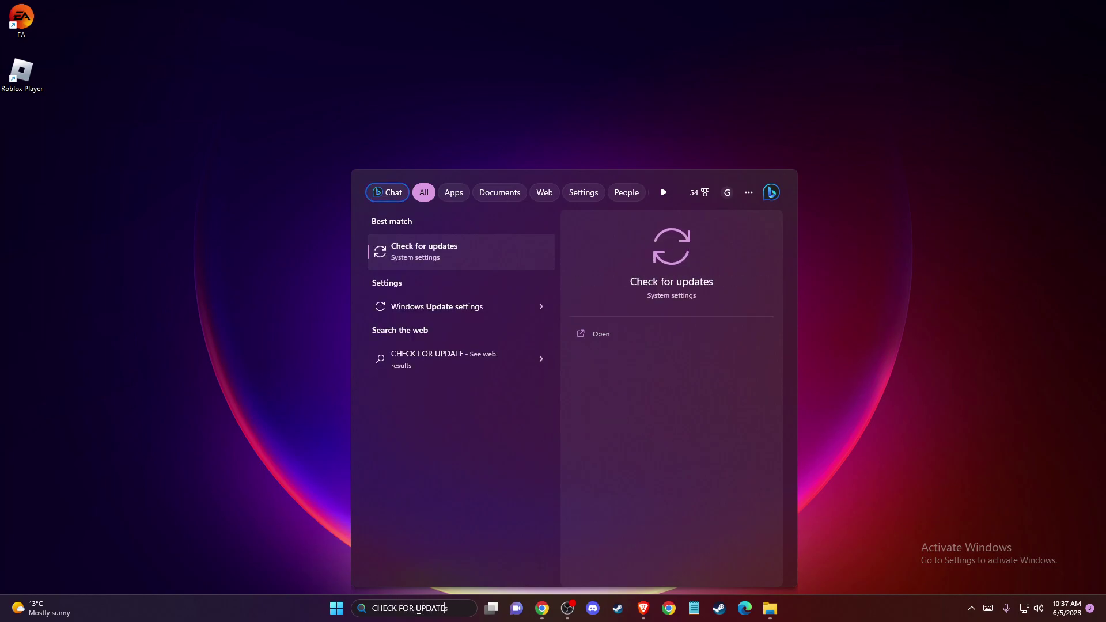
key(Return)
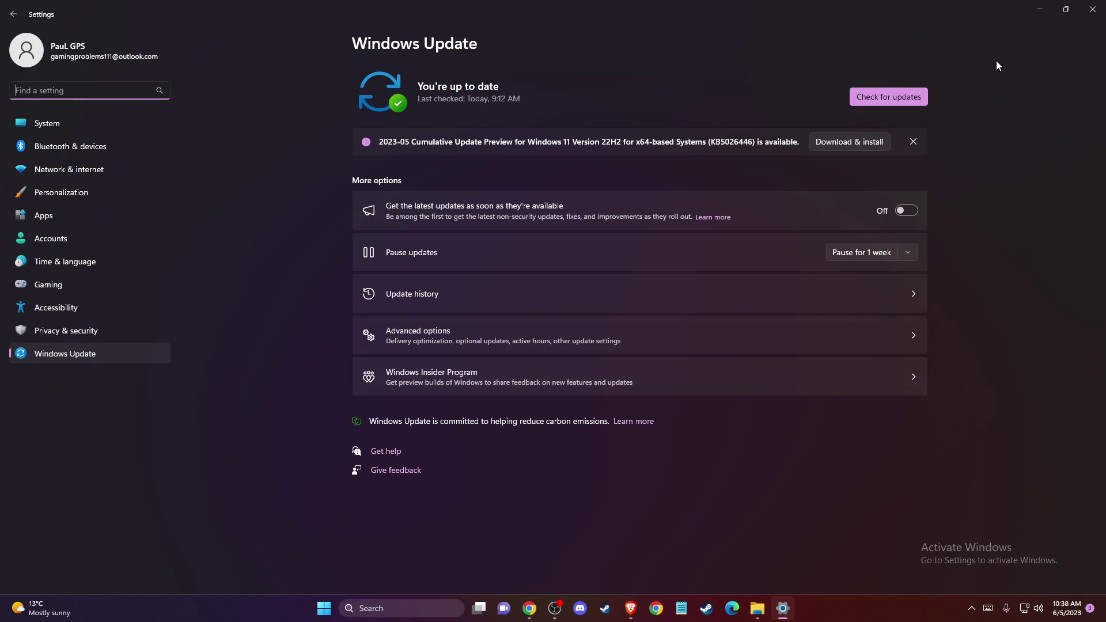
click(887, 98)
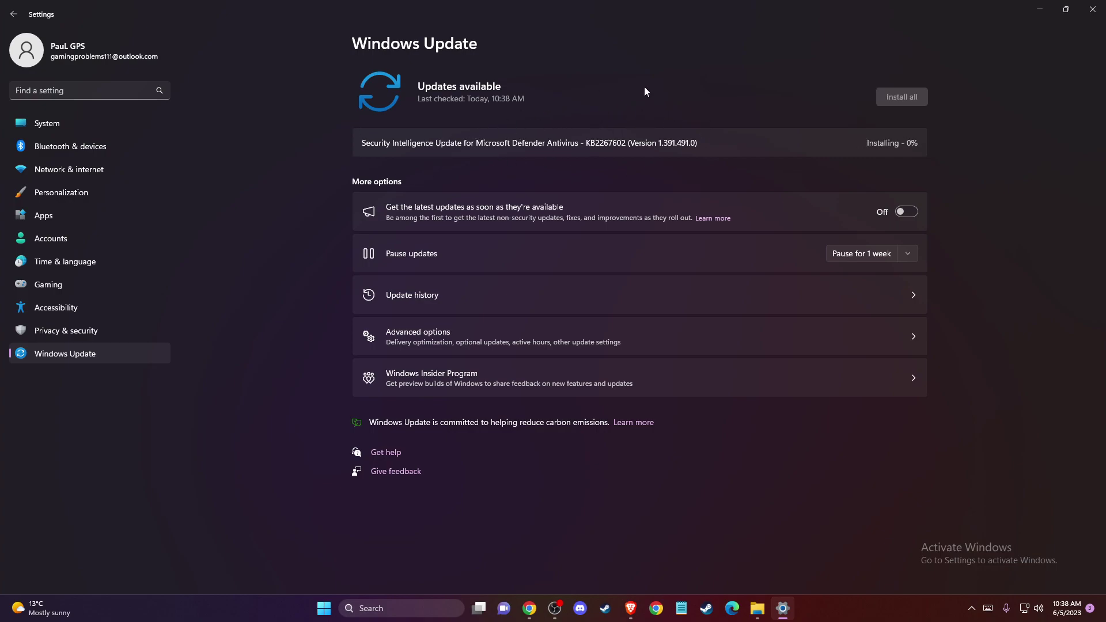
click(1093, 8)
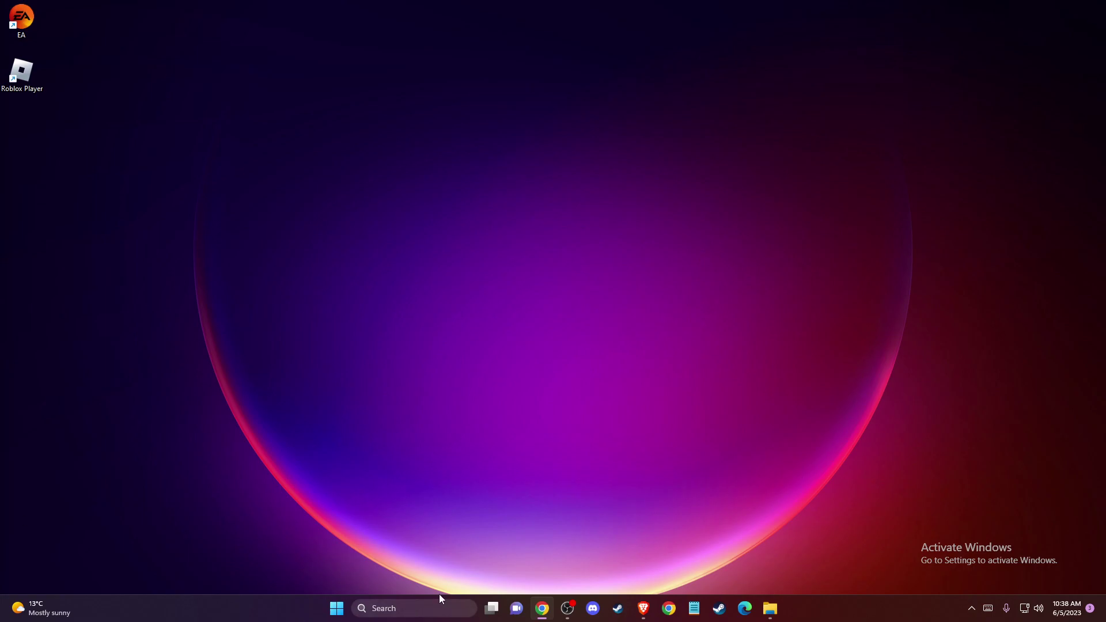
- Open Task Manager via search and scroll through the process list
click(392, 608)
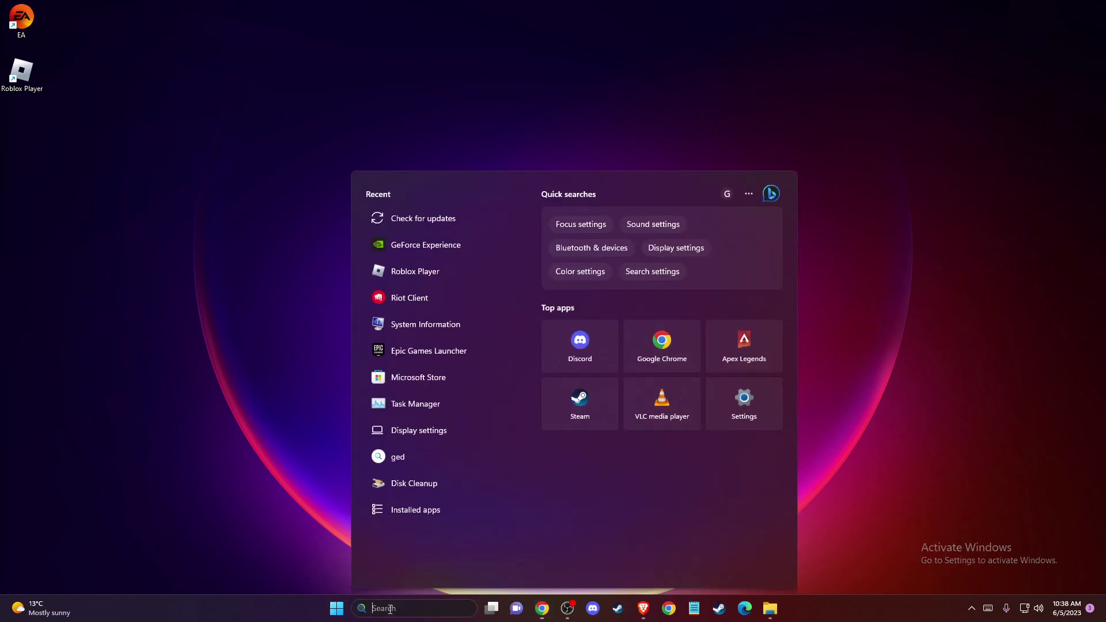
text(TAS)
click(431, 248)
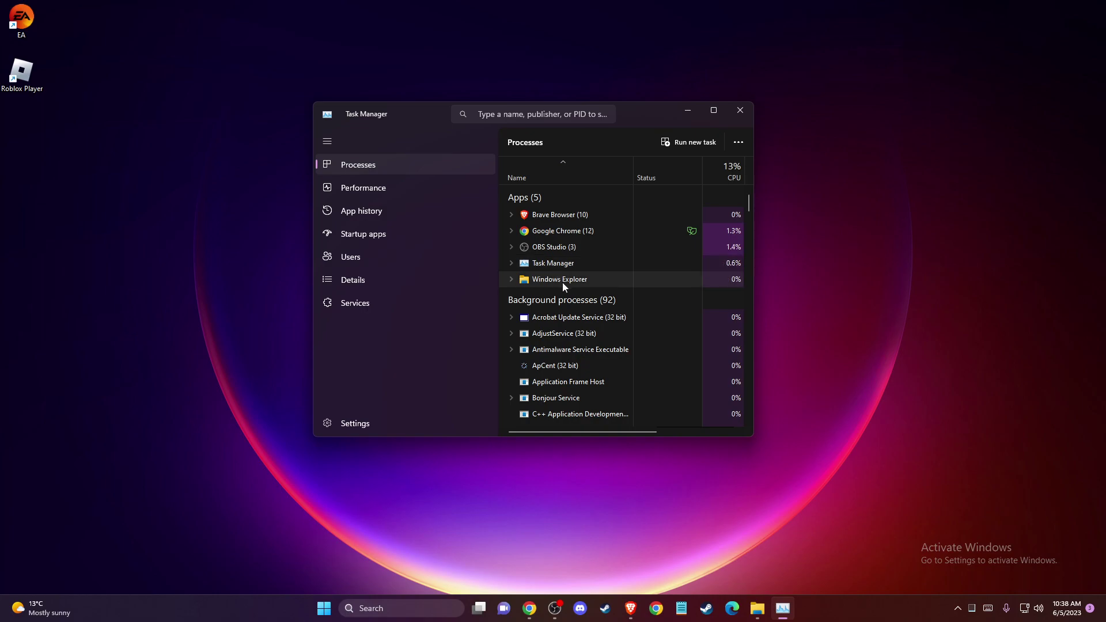
scroll(568, 325, down, 1)
scroll(568, 327, down, 1)
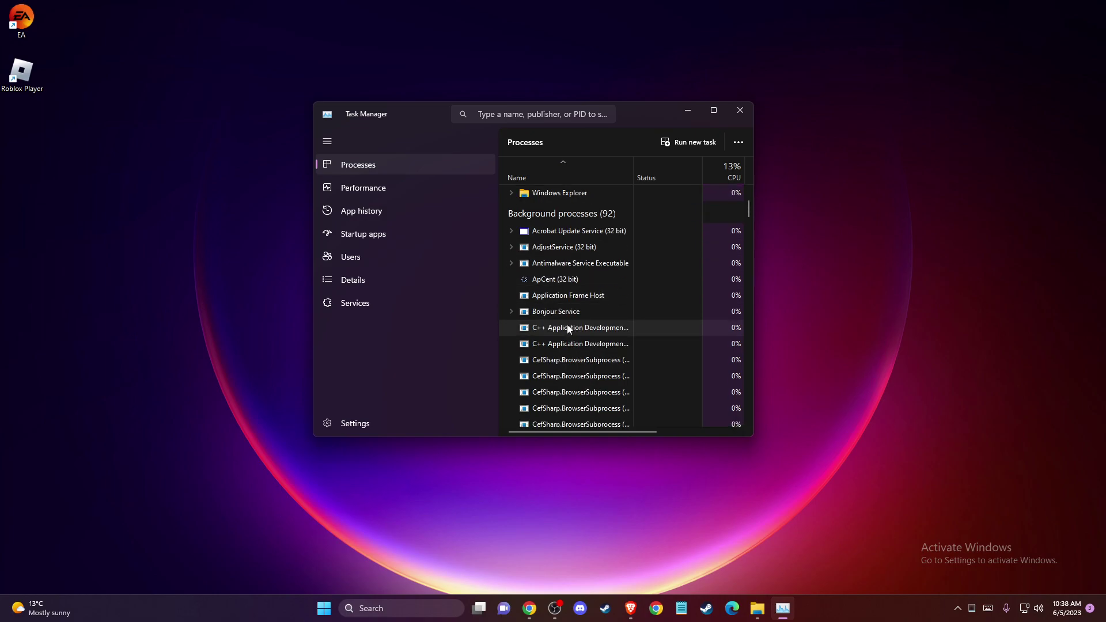
scroll(567, 326, down, 2)
scroll(568, 324, down, 2)
scroll(567, 324, down, 1)
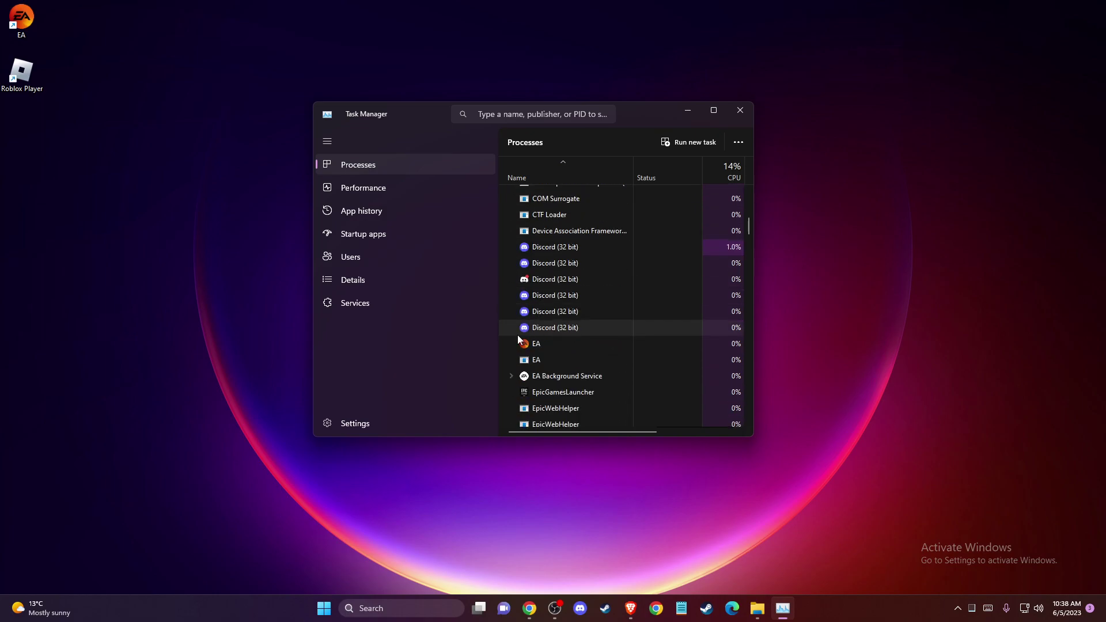
scroll(556, 327, down, 1)
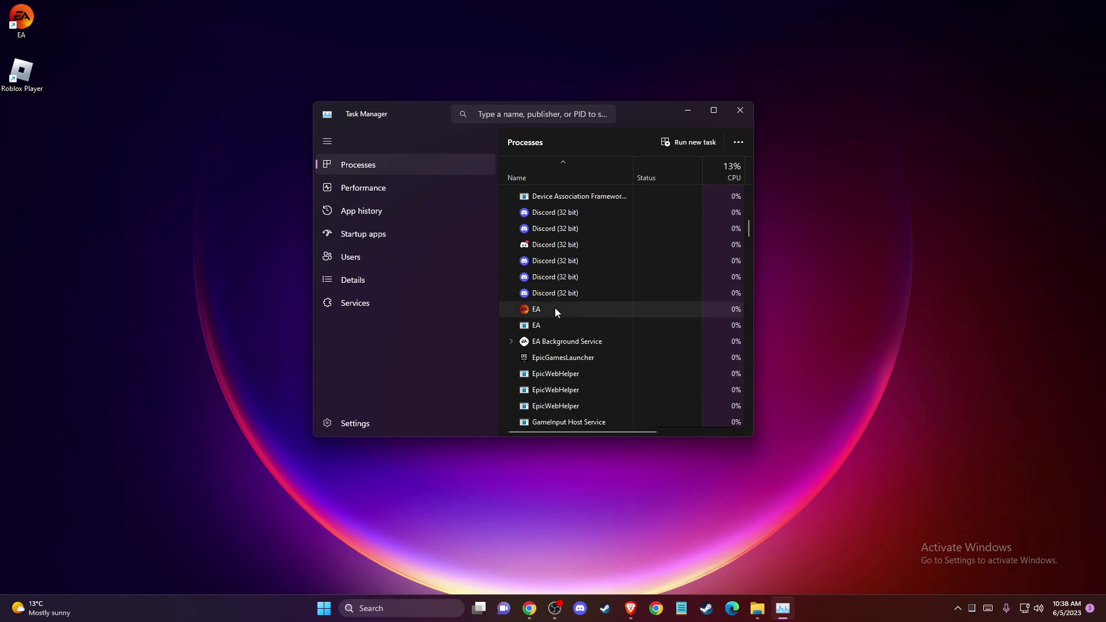
- End the EA and EpicGamesLauncher processes, then close Task Manager
right_click(555, 310)
click(577, 317)
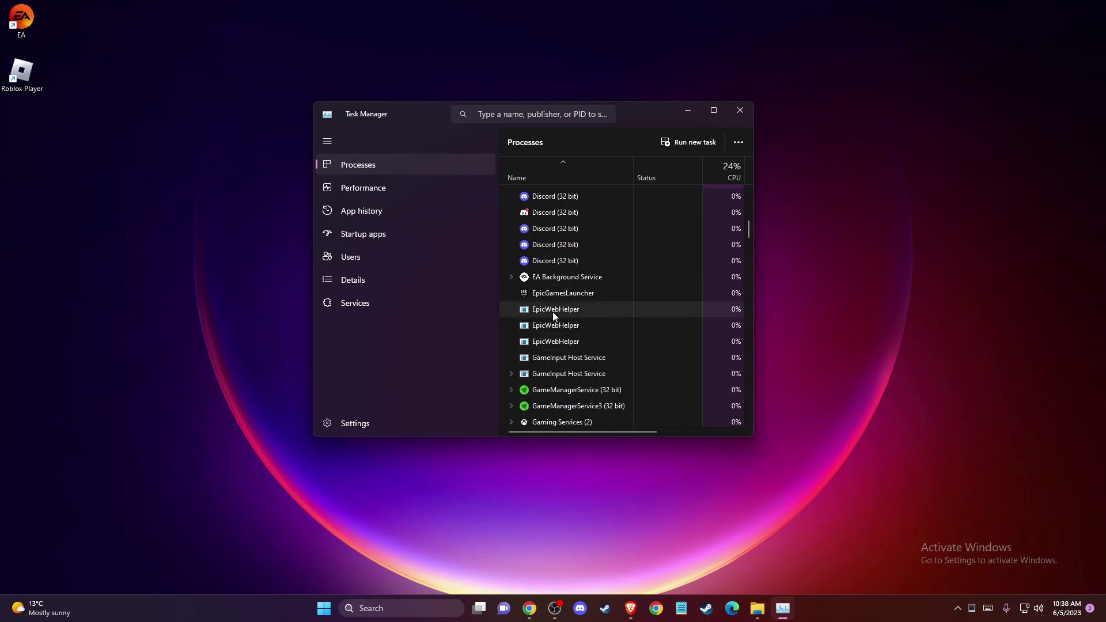
right_click(551, 296)
click(577, 306)
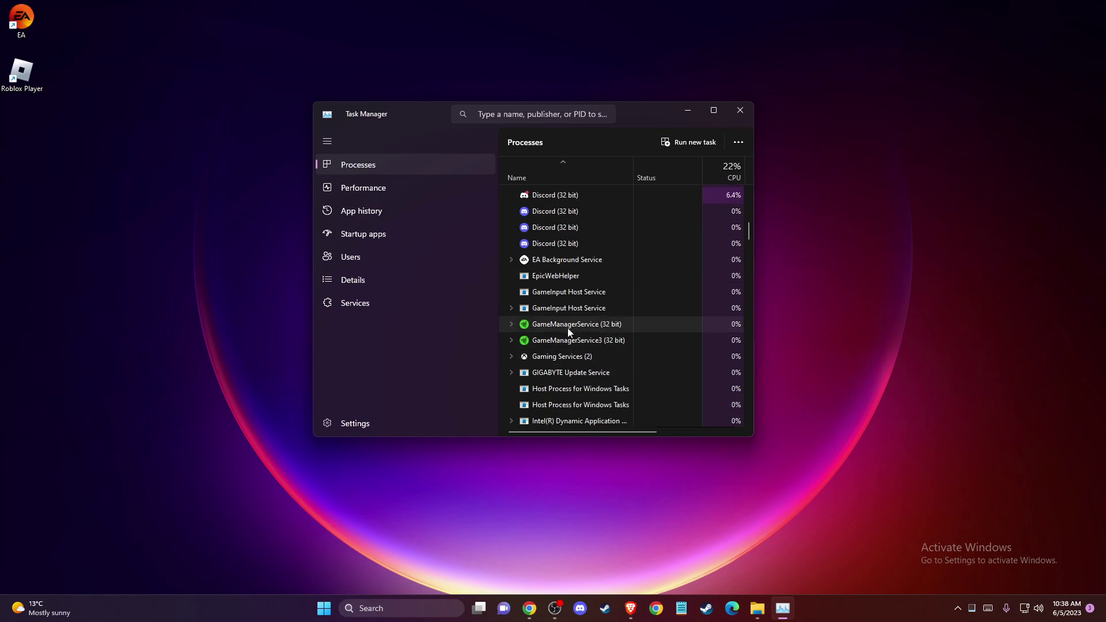
scroll(573, 316, down, 1)
scroll(599, 271, down, 1)
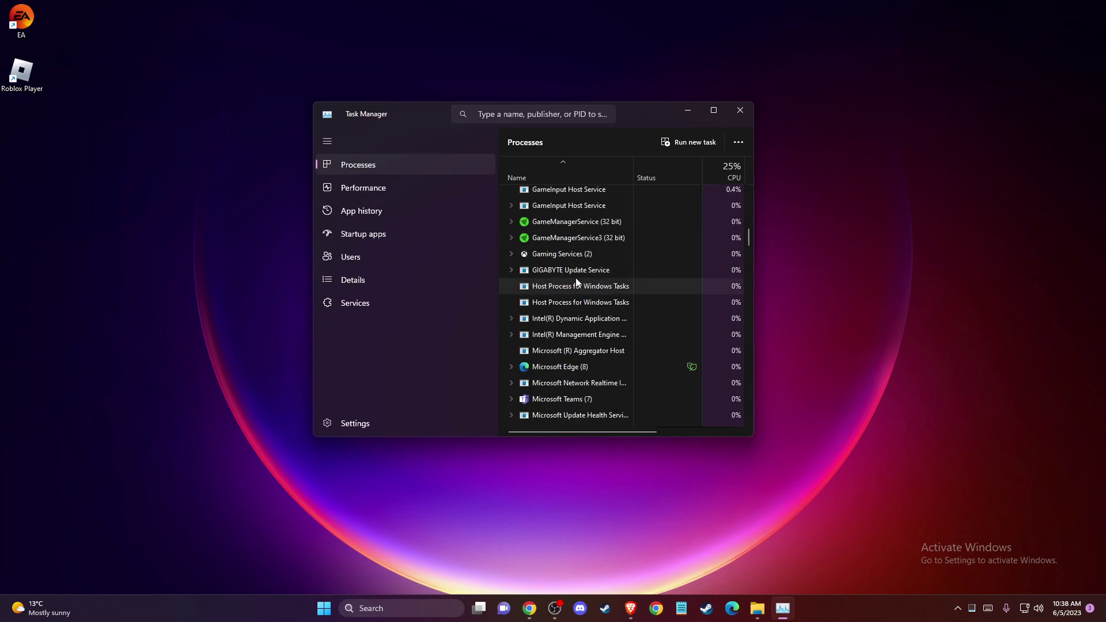
scroll(576, 281, down, 1)
scroll(573, 276, down, 3)
scroll(572, 274, down, 2)
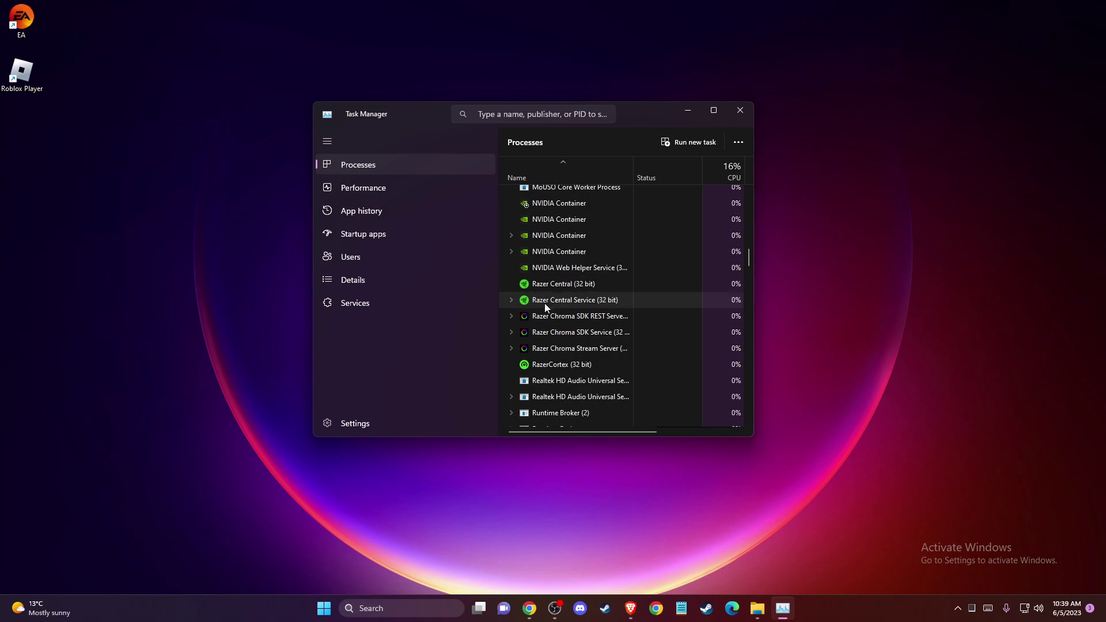
scroll(544, 303, down, 1)
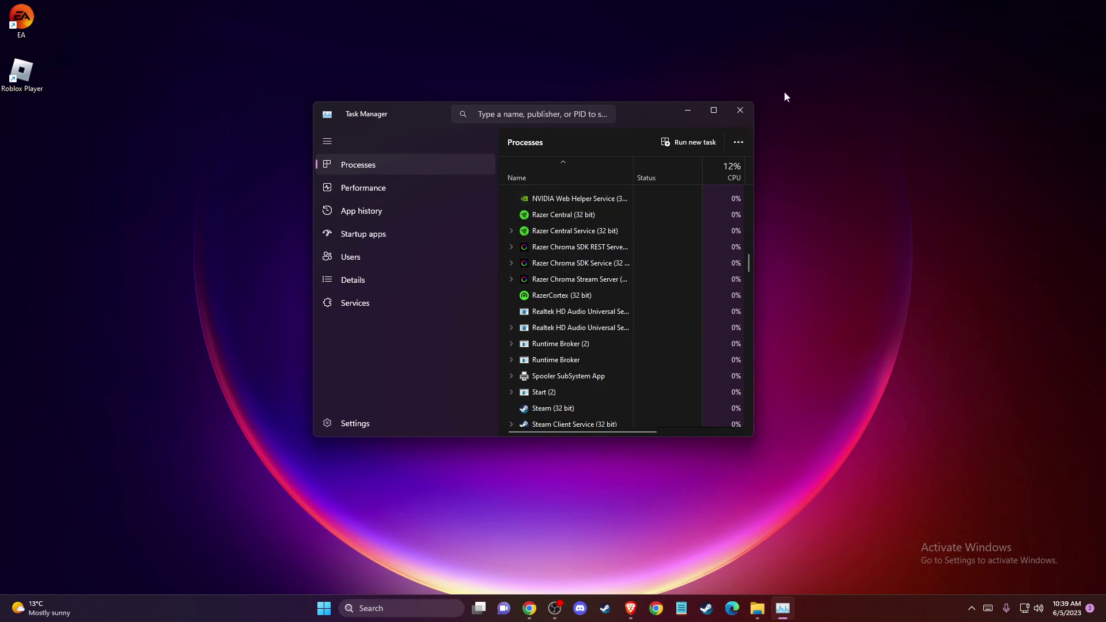
click(740, 109)
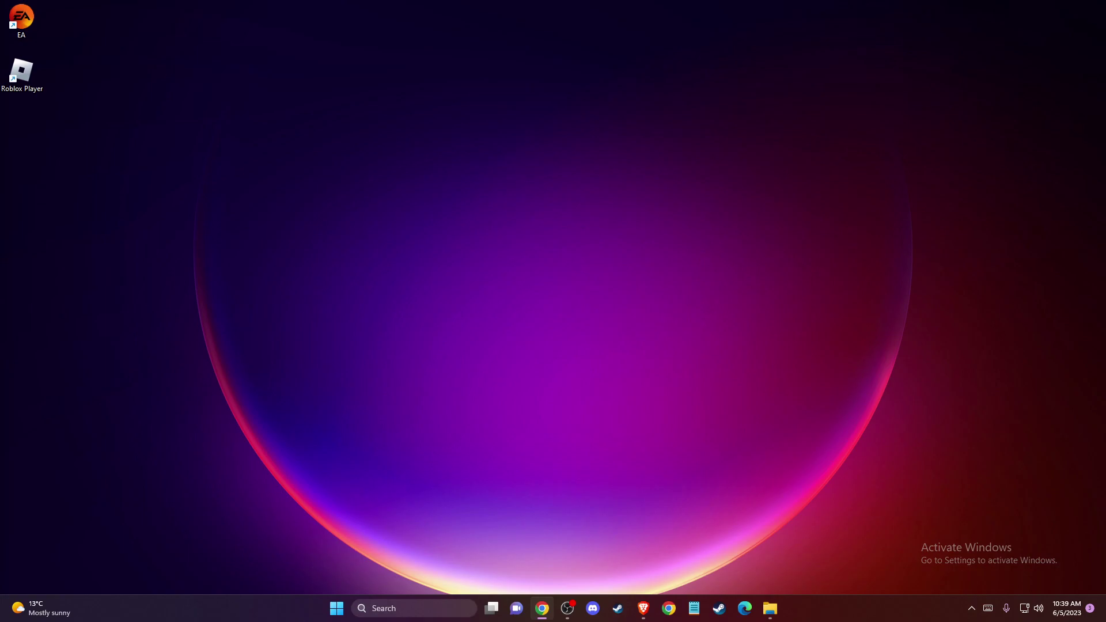
- Search 'ROBLOX PLAYER' and bring up the best match's actions menu
click(390, 610)
text(RO)
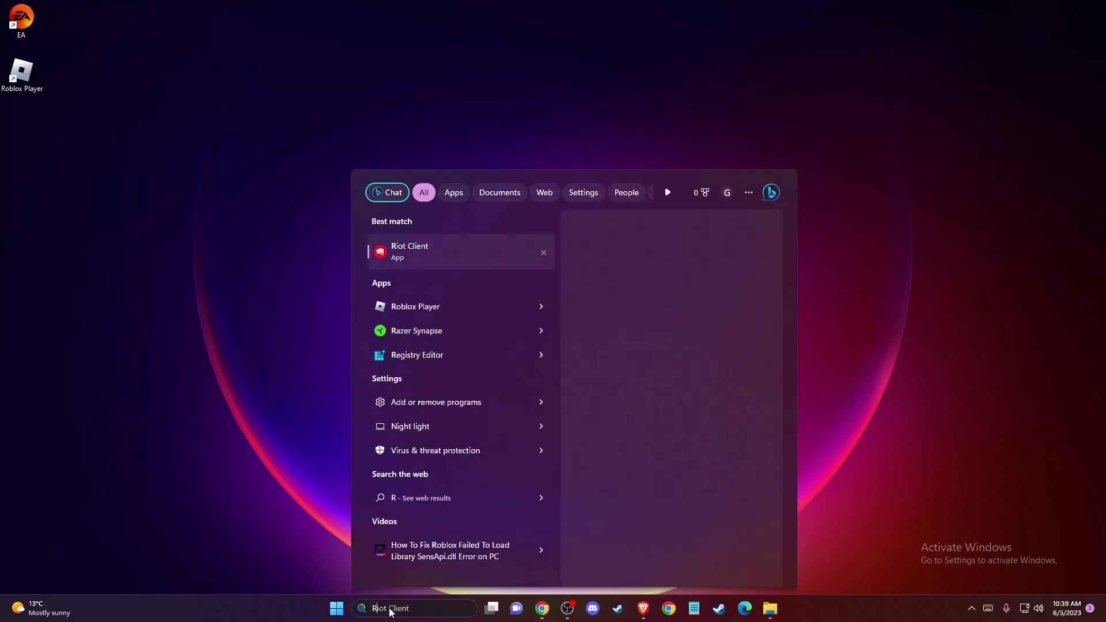
text(B)
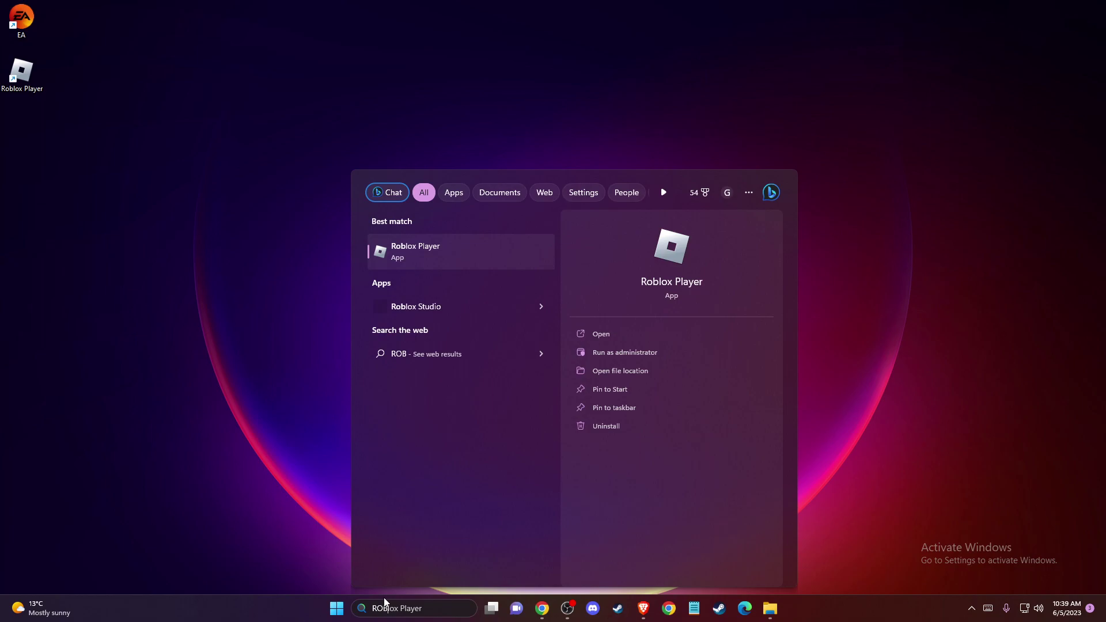
text(LOX PLAYER)
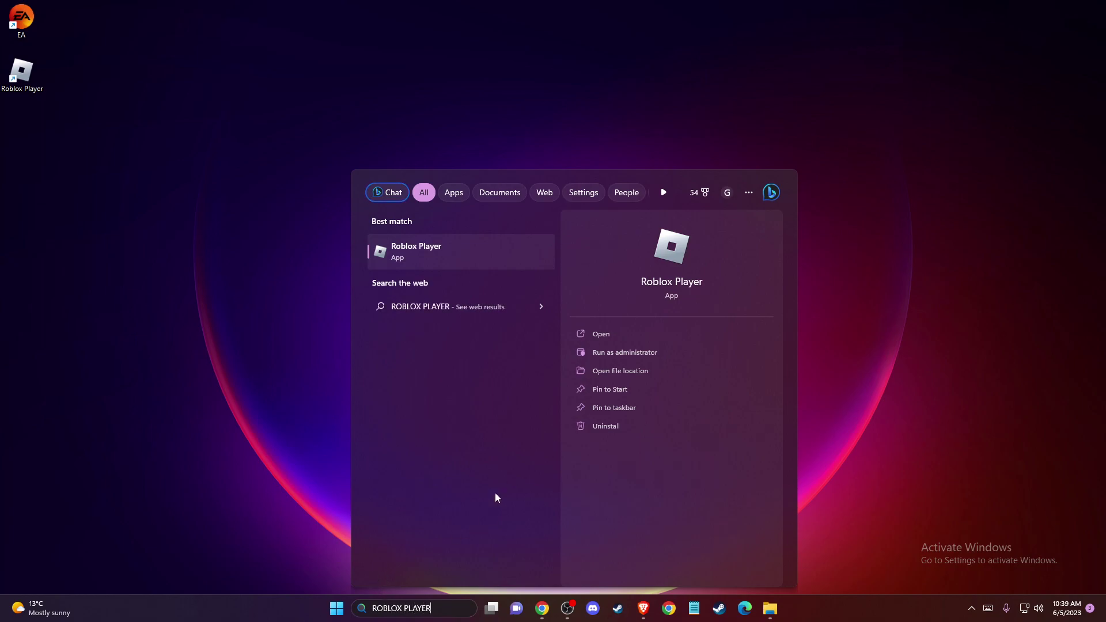
right_click(441, 250)
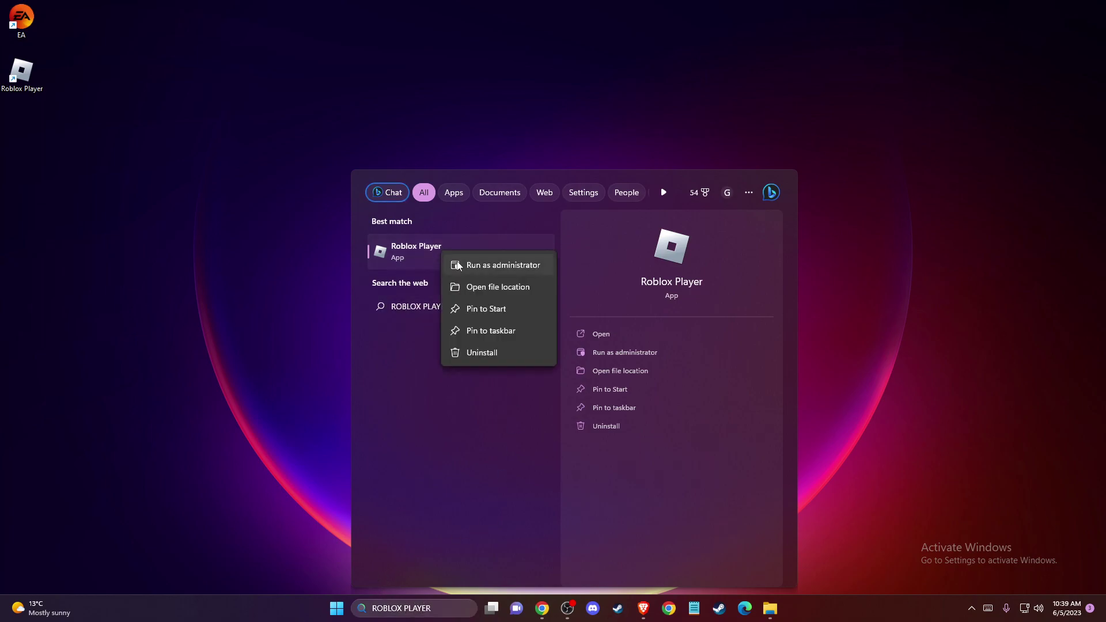
- Open the Roblox Player shortcut's folder and set the shortcut to Windows 7 compatibility mode
click(490, 291)
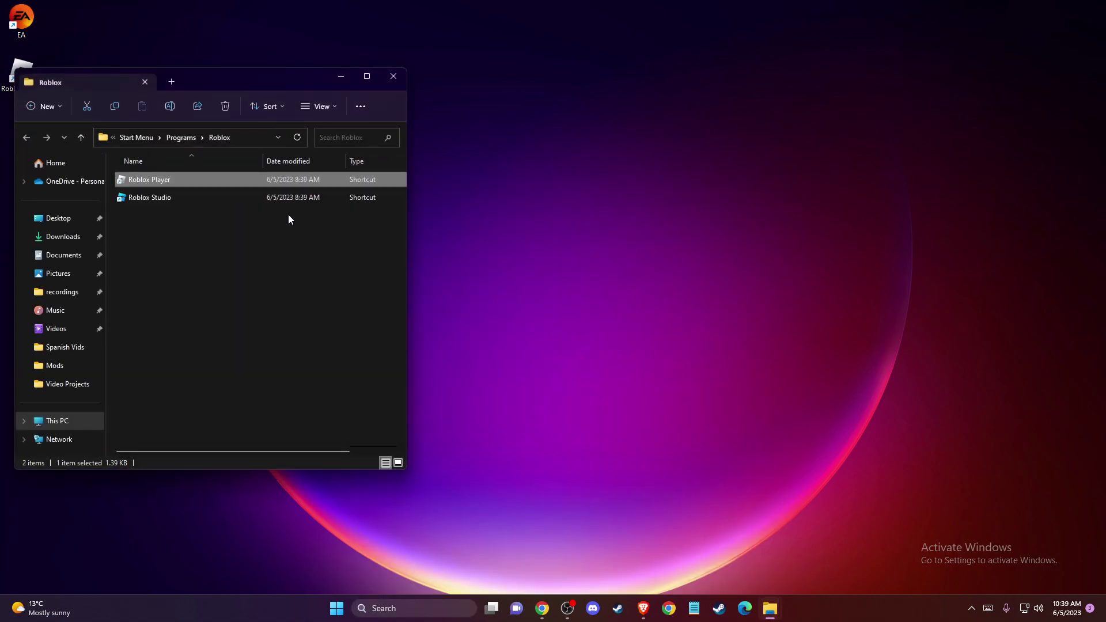
right_click(150, 178)
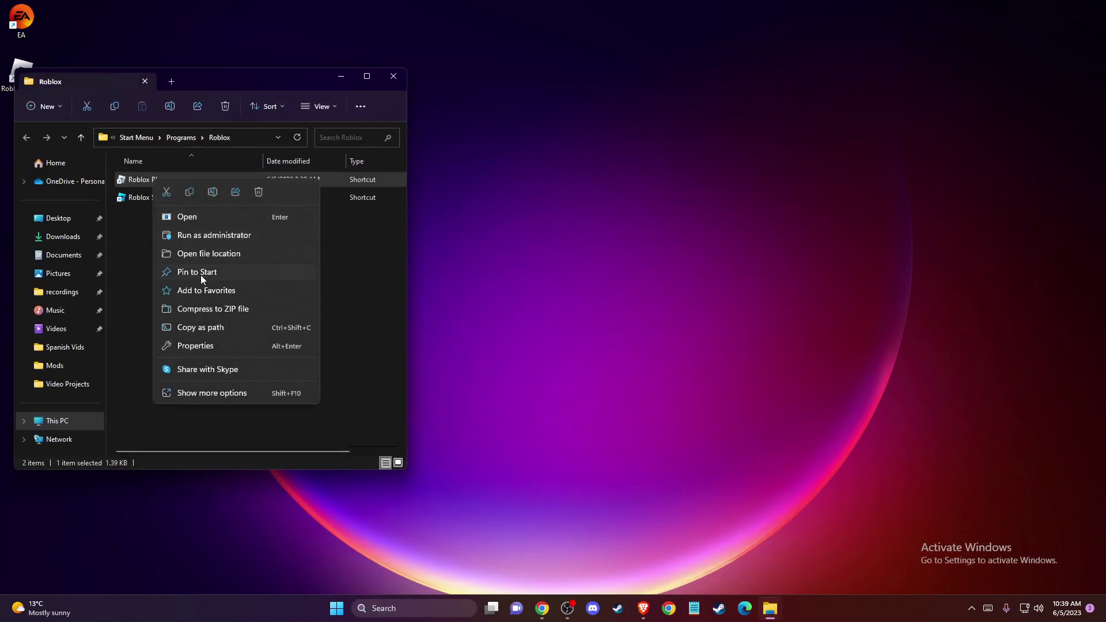
click(210, 347)
click(315, 218)
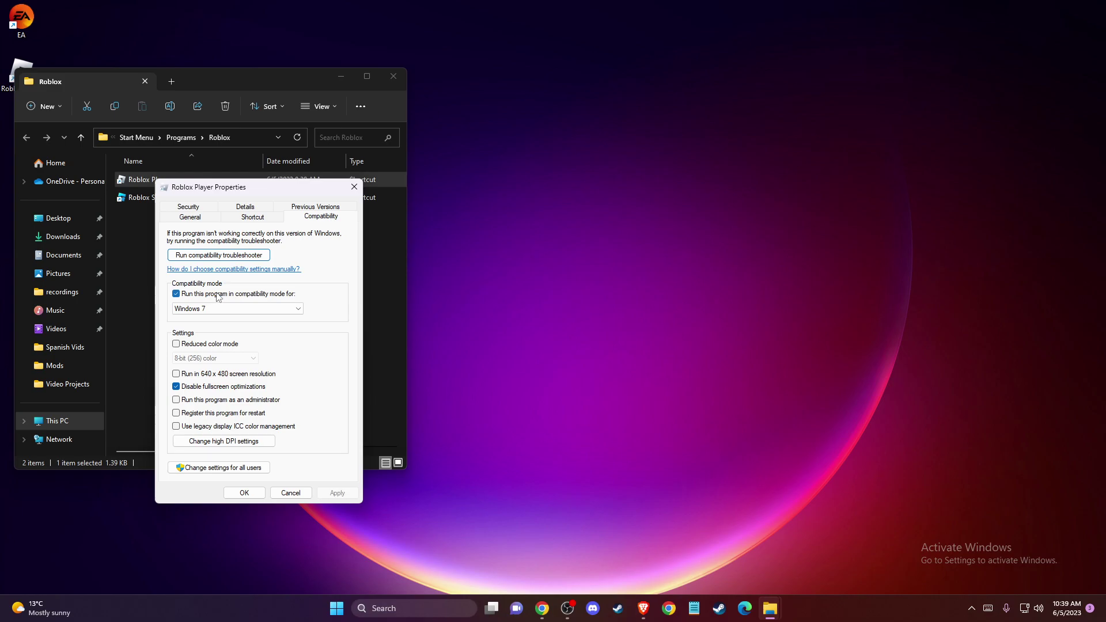
click(207, 310)
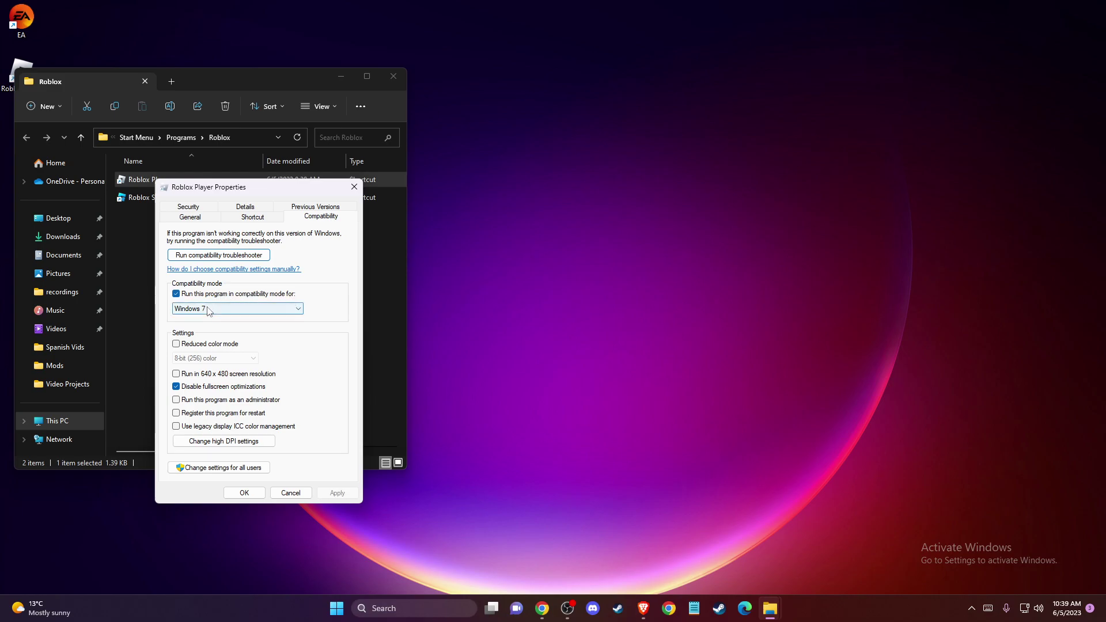
click(316, 399)
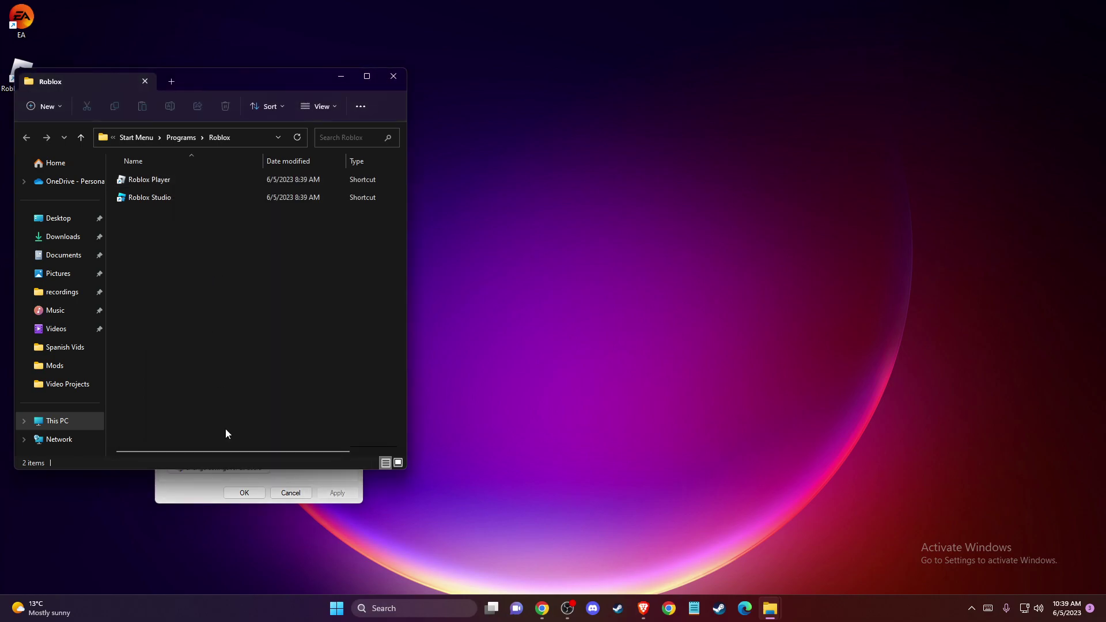
click(213, 482)
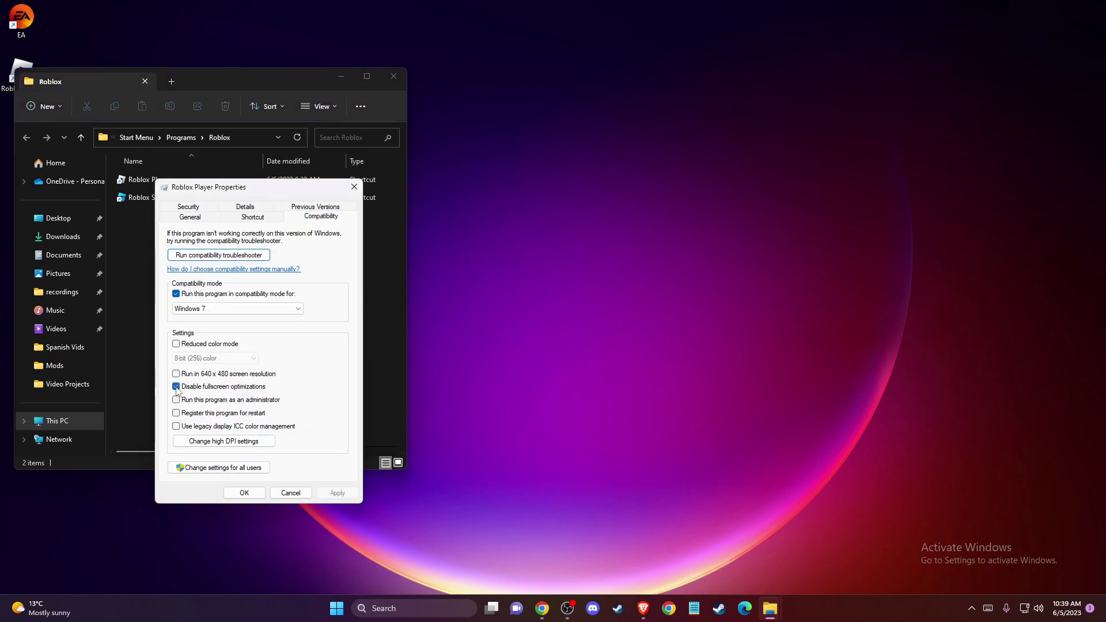
click(244, 493)
- Close the Roblox folder's File Explorer window
click(395, 78)
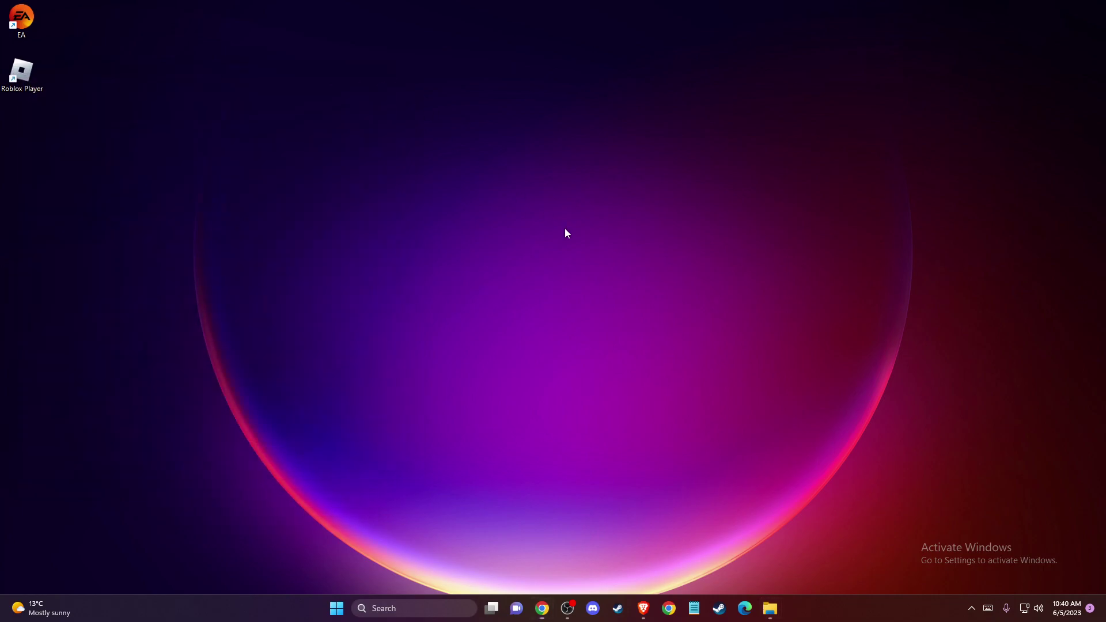